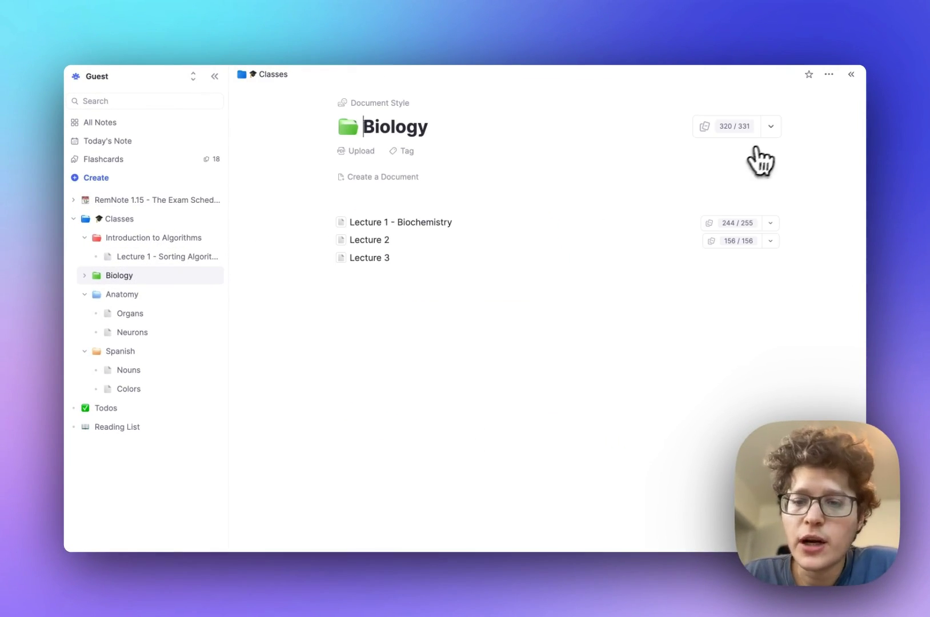
# Start a Biology exam date covering only Lecture 1 - Biochemistry and Lecture 2
pyautogui.click(771, 128)
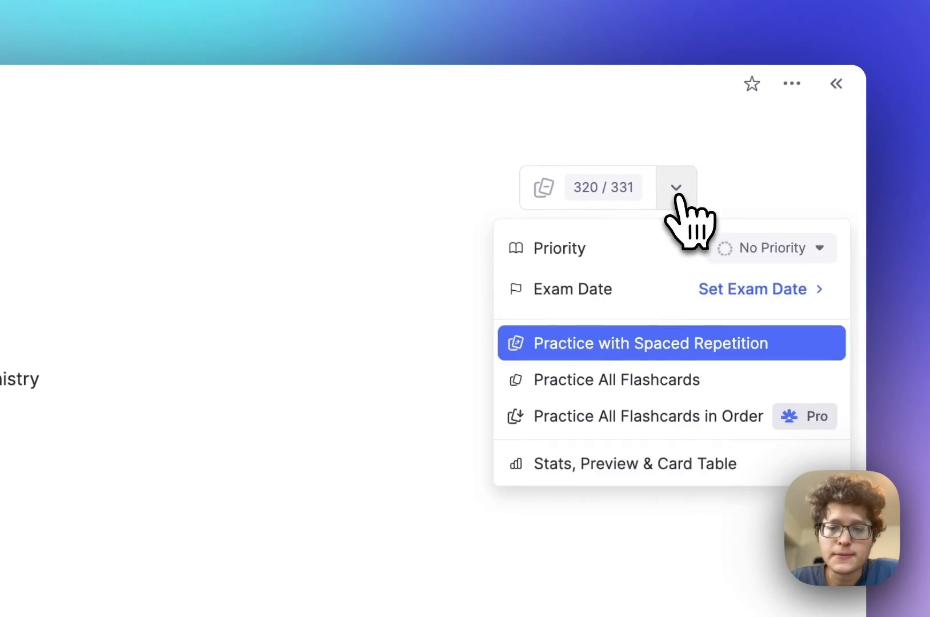
pyautogui.click(718, 292)
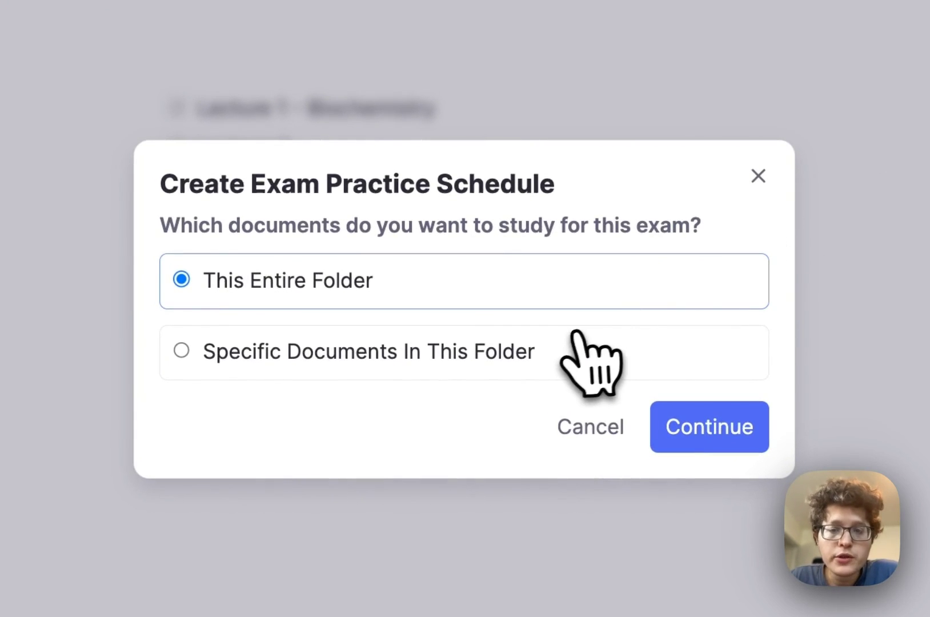
pyautogui.click(691, 423)
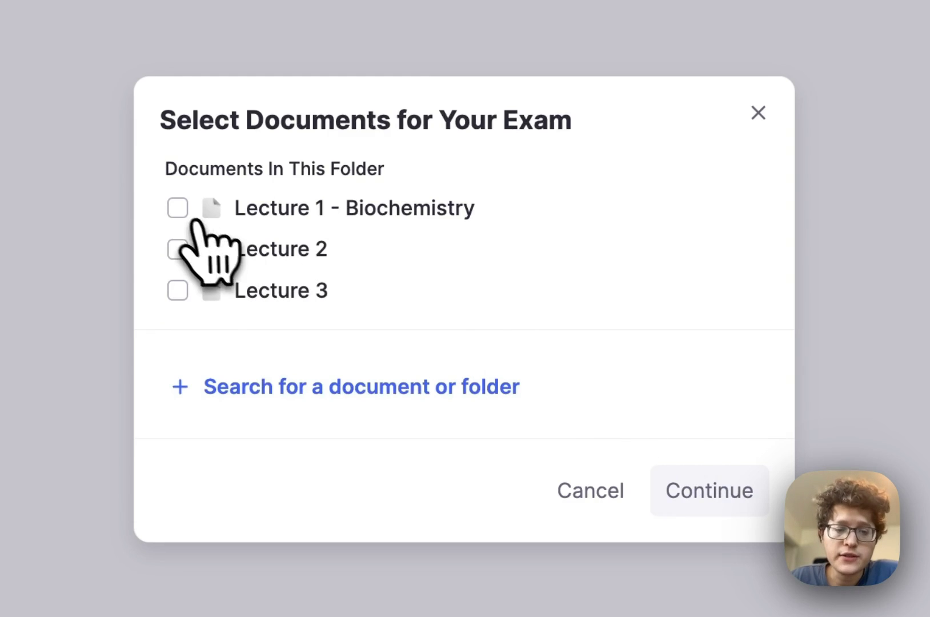
pyautogui.click(179, 211)
pyautogui.click(178, 249)
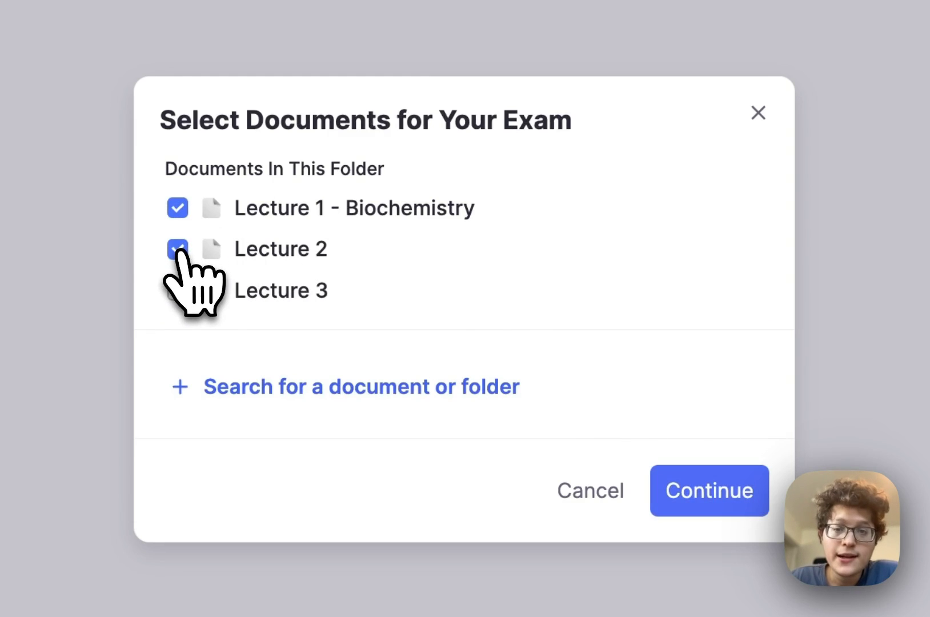
# Name the exam 'Quiz 1', date it April 26, 2024, and confirm on Start Today
pyautogui.click(693, 477)
pyautogui.click(446, 322)
pyautogui.write('Quiz 1')
pyautogui.click(677, 410)
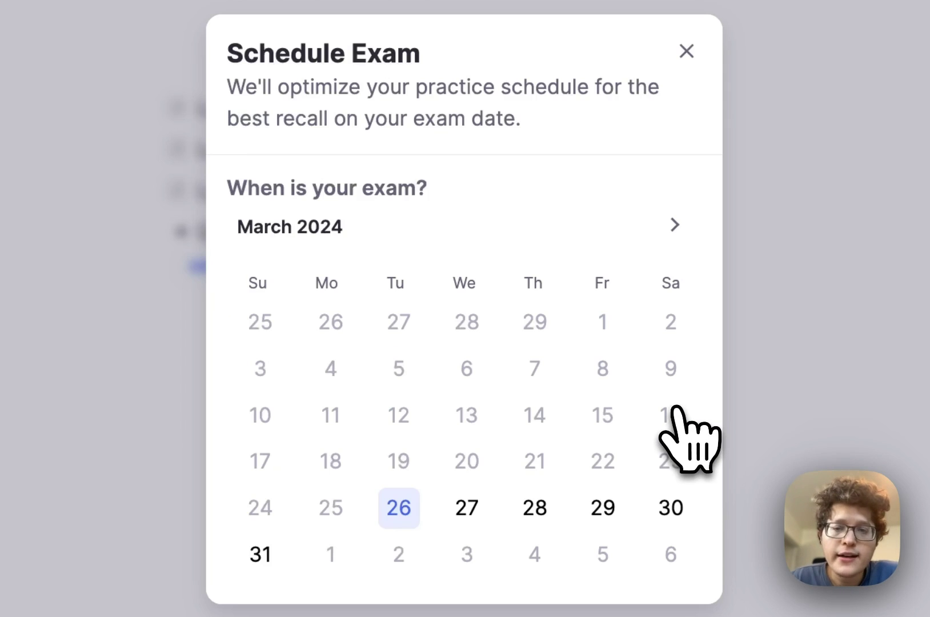
pyautogui.click(674, 225)
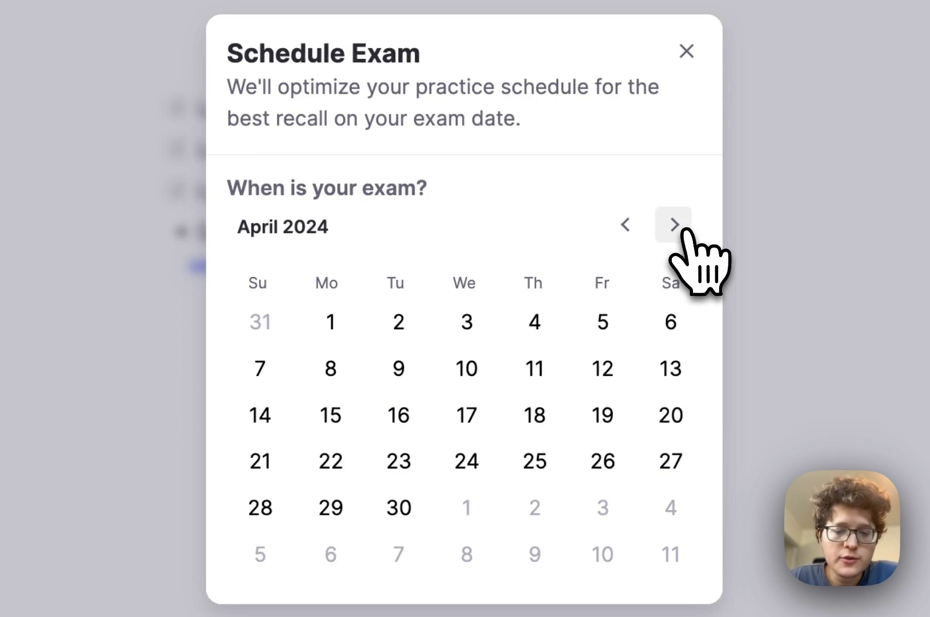
pyautogui.click(625, 462)
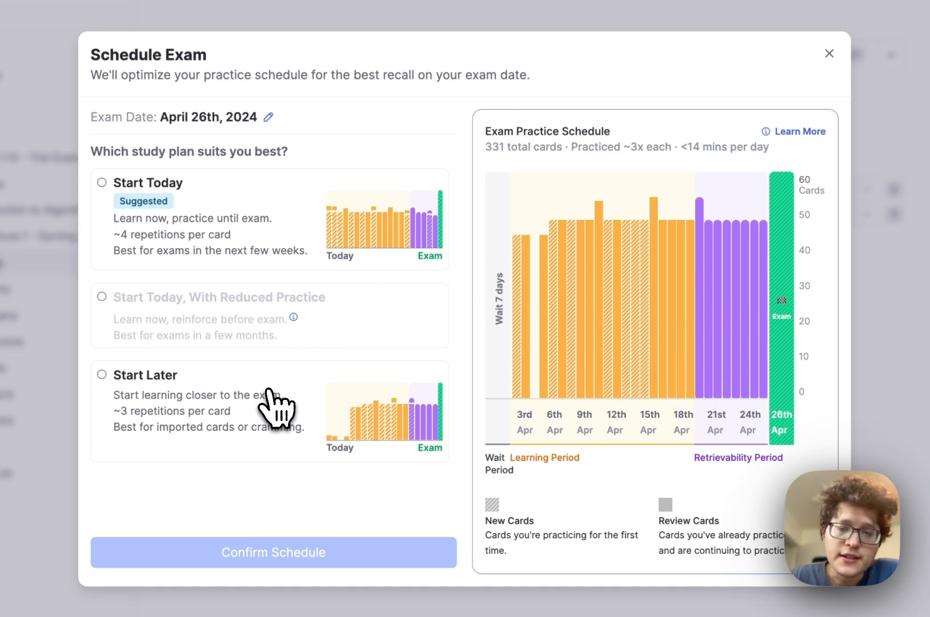
pyautogui.click(249, 218)
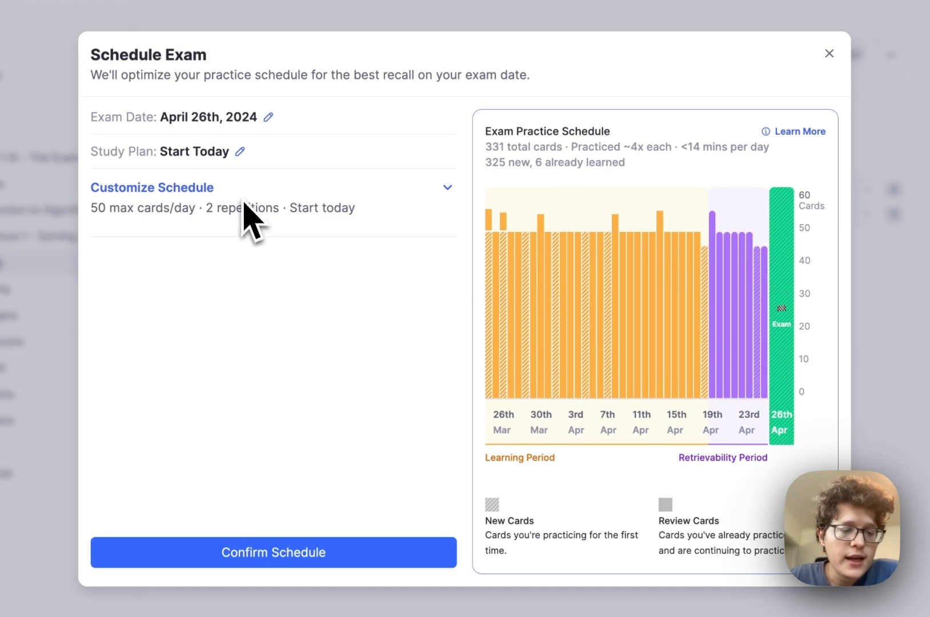
pyautogui.click(260, 549)
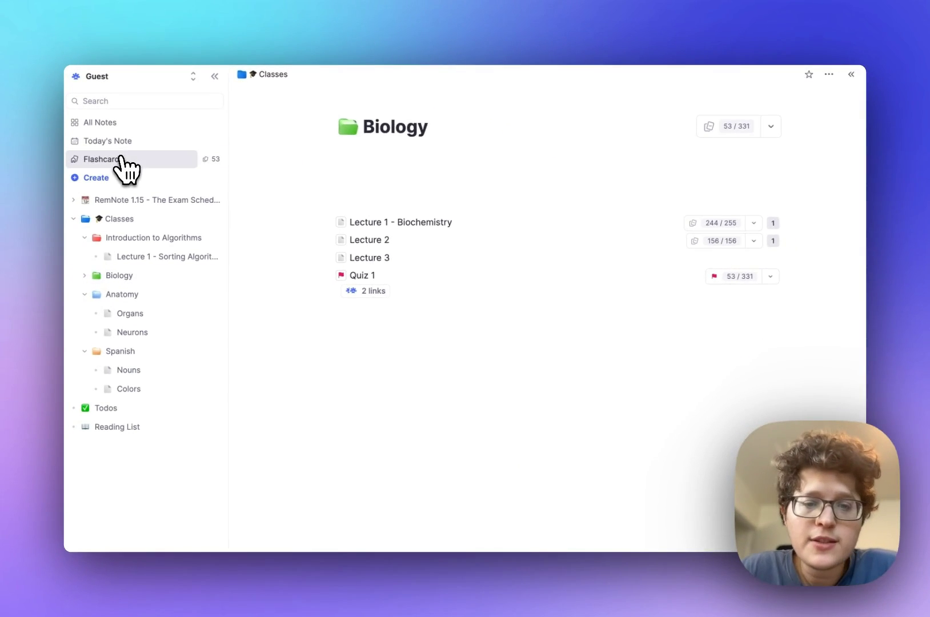
# Bring up the Exams & Goals view of the Flashcards overview
pyautogui.click(120, 157)
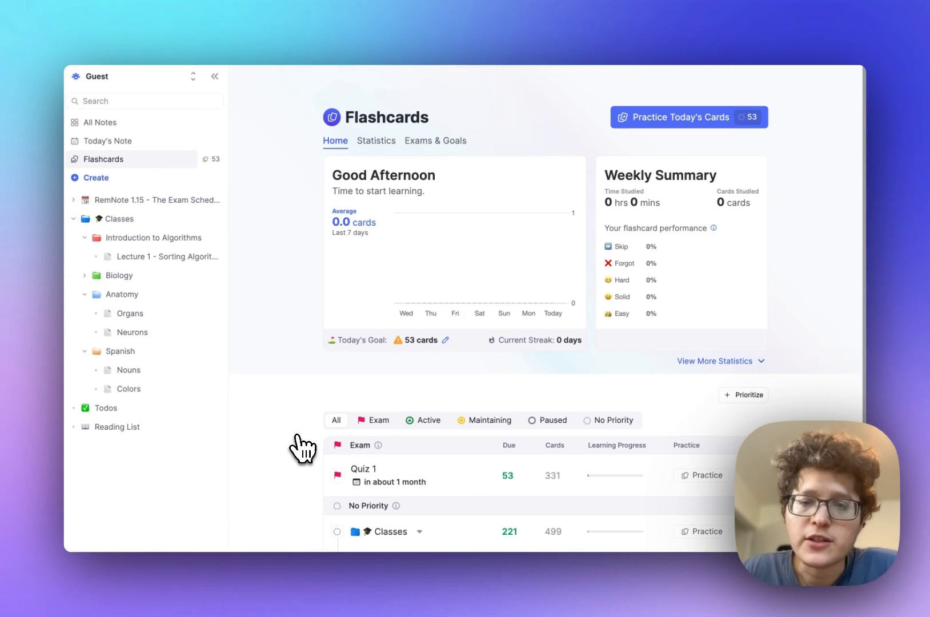
pyautogui.moveTo(625, 122)
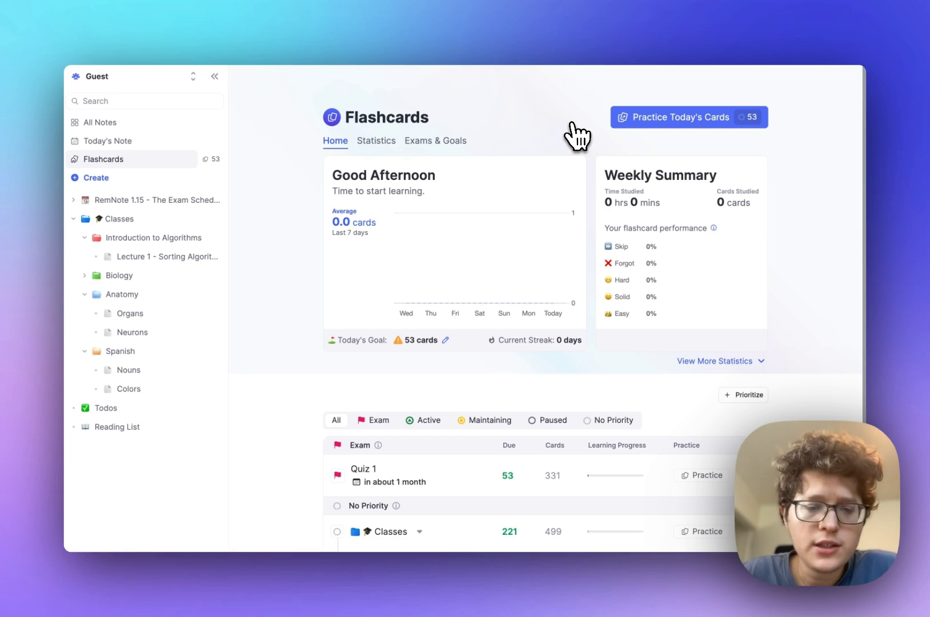
pyautogui.moveTo(398, 343)
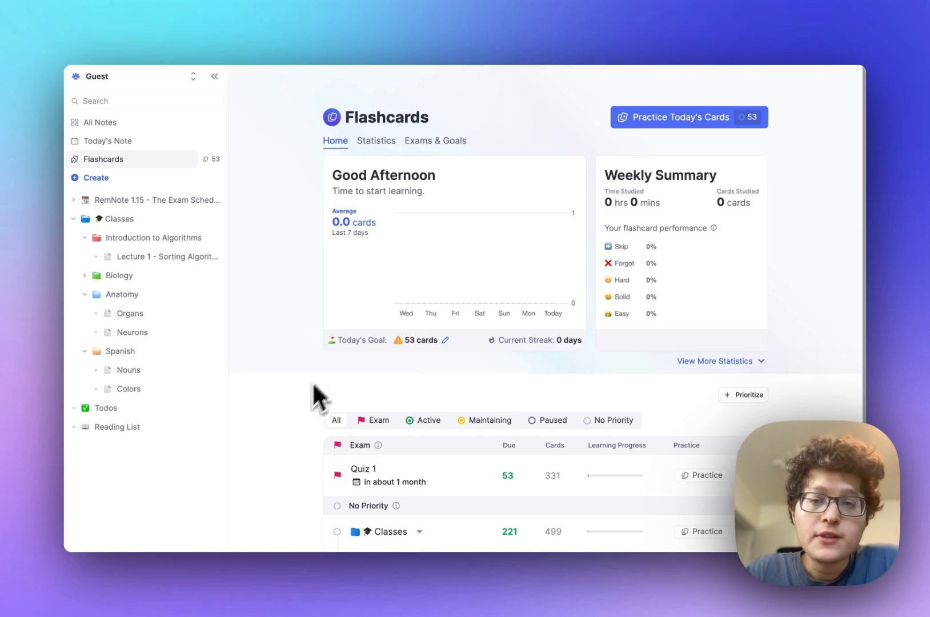
pyautogui.click(448, 143)
# Scan Quiz 1's practice days in the calendar, then open 'RemNote 1.15 - The Exam Scheduler!'
pyautogui.scroll(-5, 492, 235)
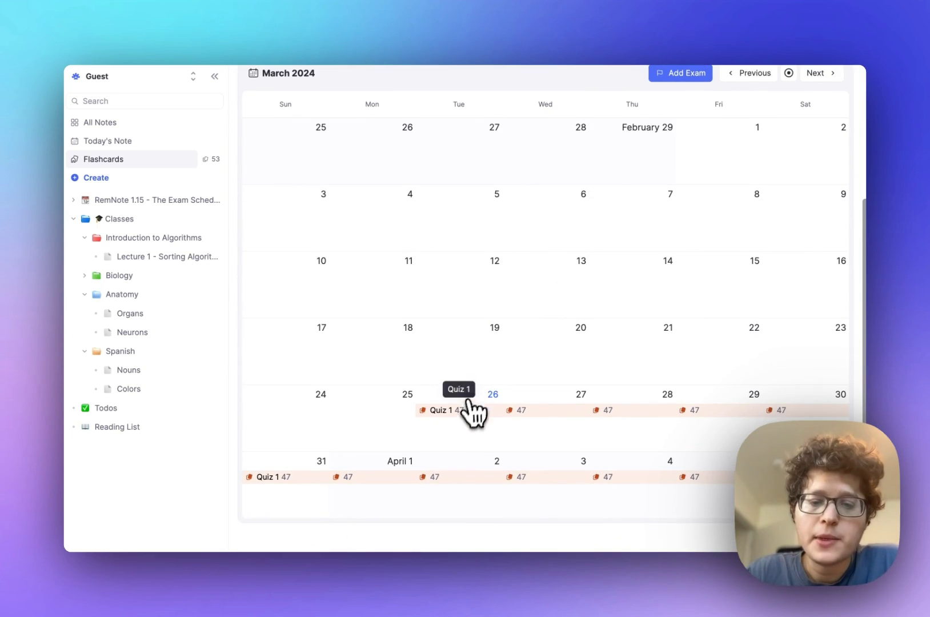
pyautogui.scroll(1, 549, 430)
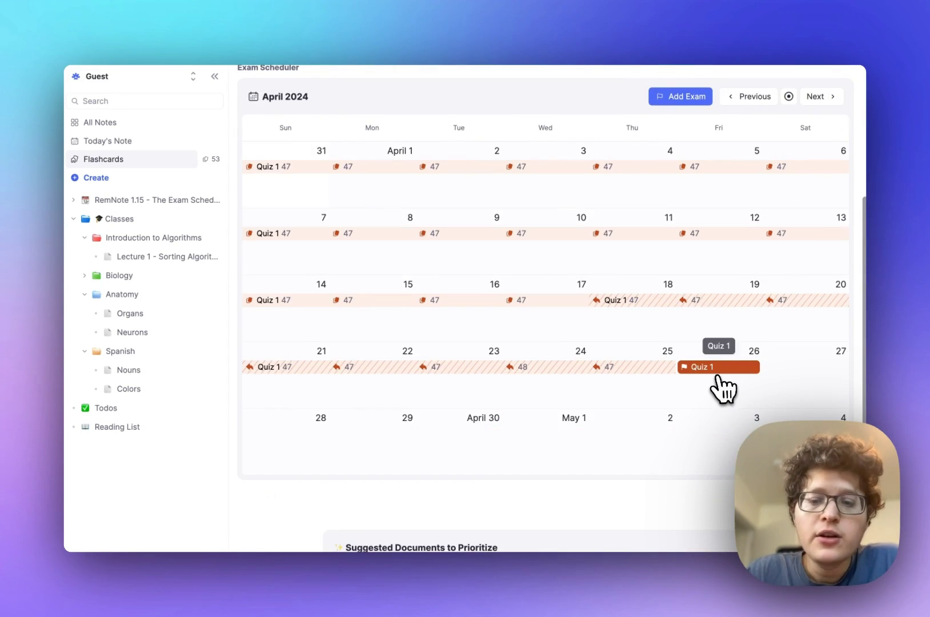
pyautogui.scroll(1, 714, 383)
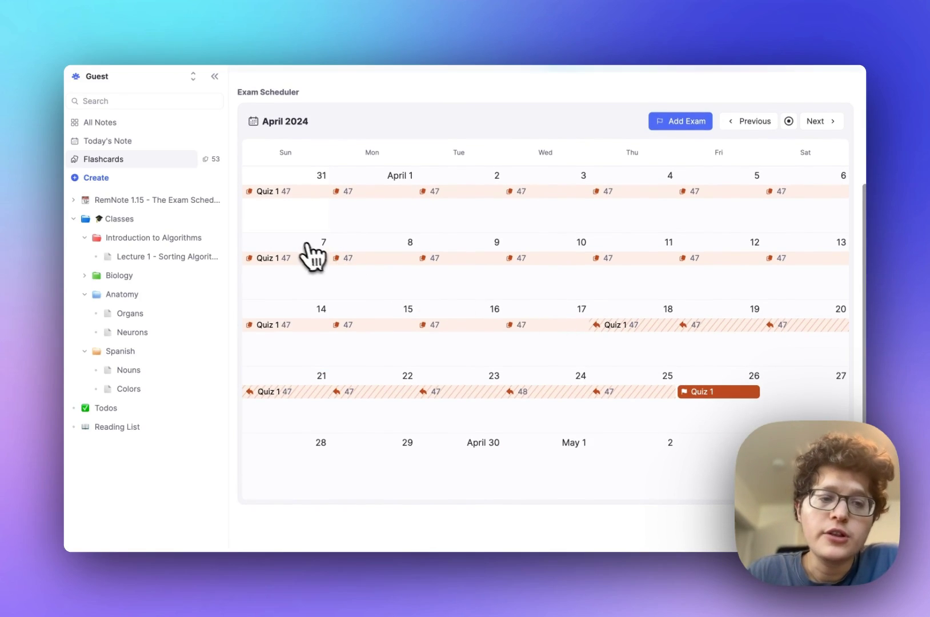
pyautogui.click(175, 203)
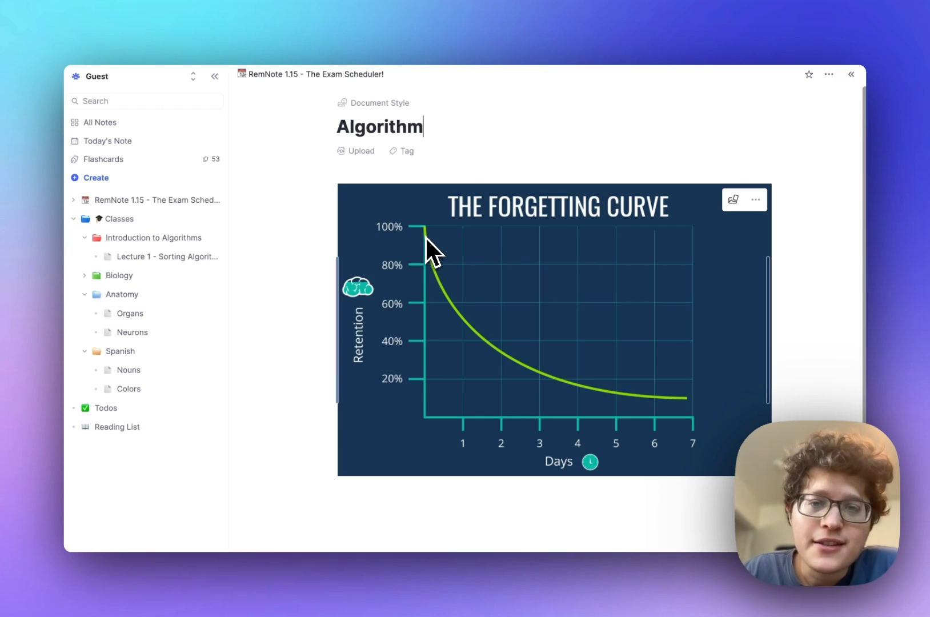
# Schedule an exam for the entire Anatomy folder on June 15, 2024
pyautogui.click(171, 296)
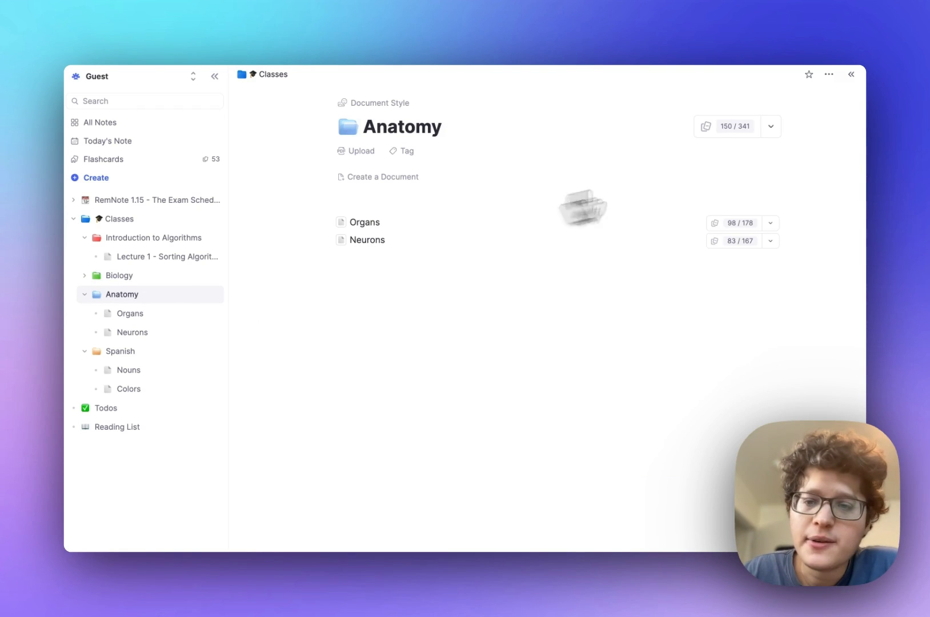
pyautogui.click(771, 127)
pyautogui.click(799, 172)
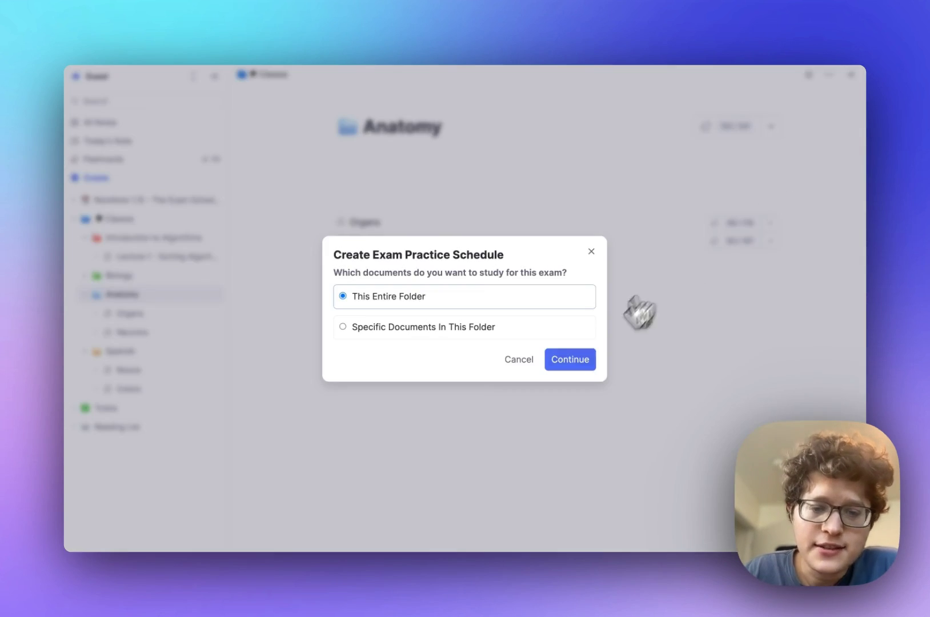
pyautogui.click(570, 359)
pyautogui.click(556, 273)
pyautogui.click(556, 273)
pyautogui.click(556, 273)
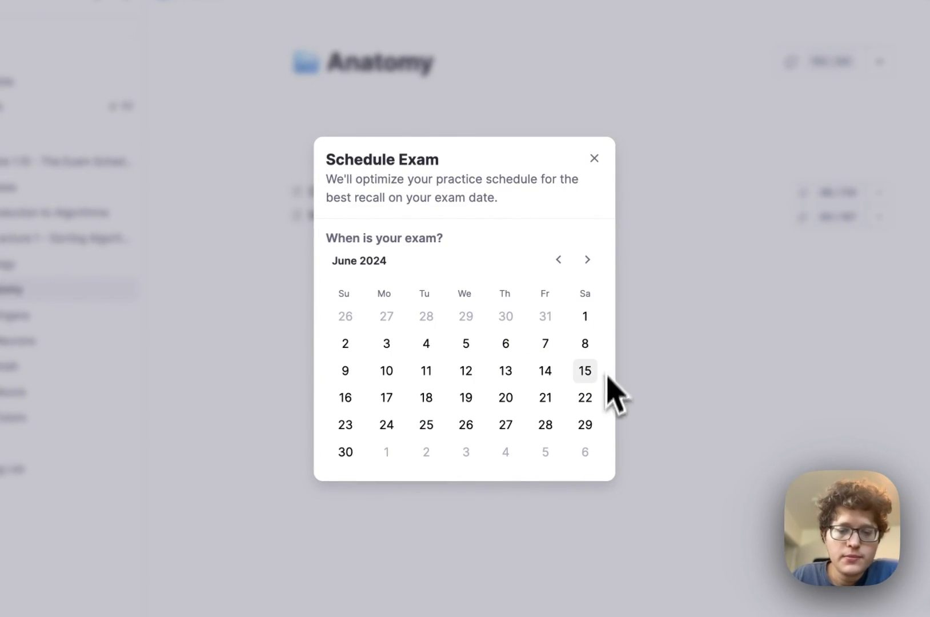
pyautogui.click(585, 371)
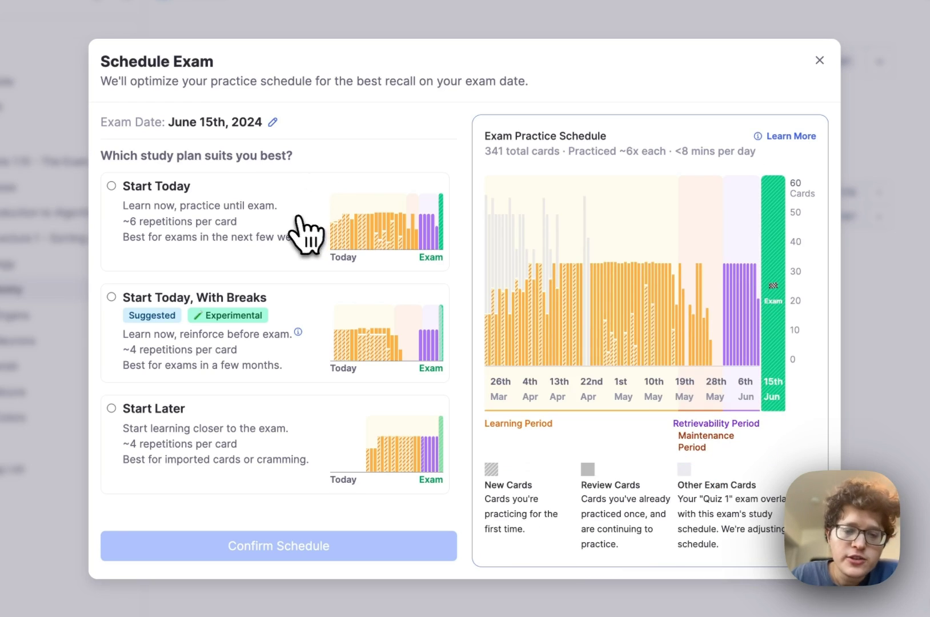
# Choose Start Today and try daily card limits up to 350, settling back on 50
pyautogui.click(276, 216)
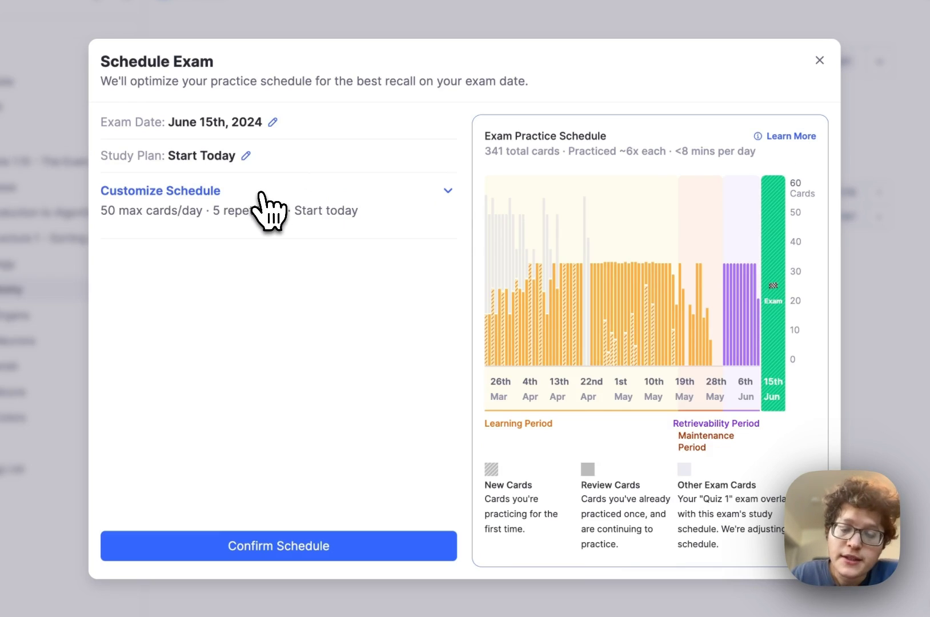
pyautogui.click(260, 194)
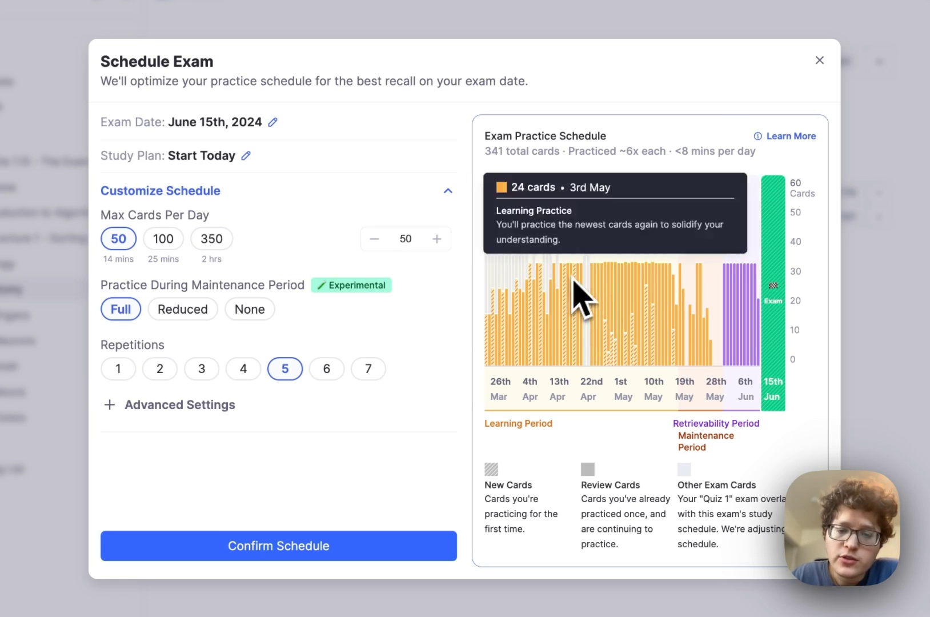
pyautogui.moveTo(516, 248)
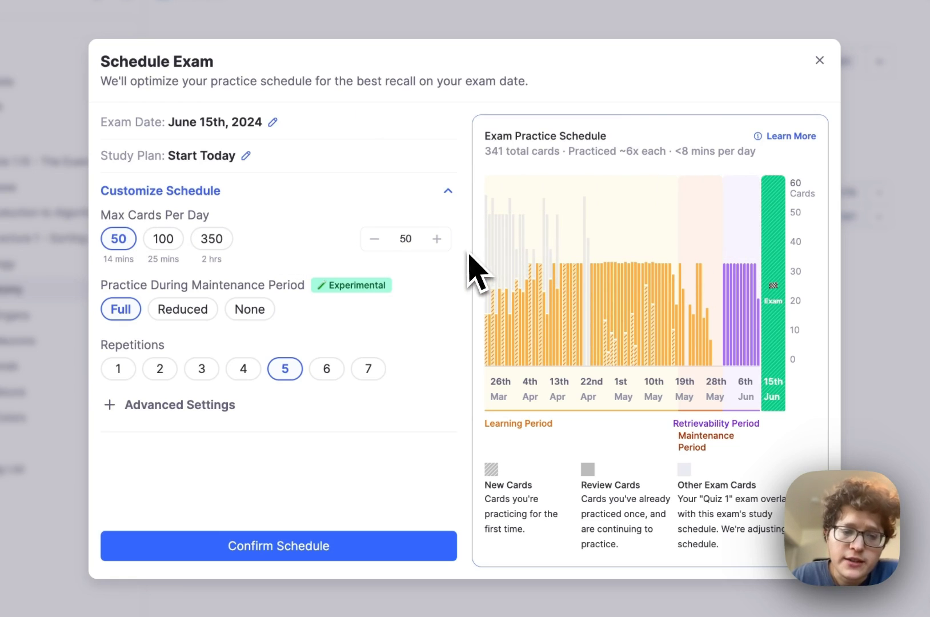
pyautogui.click(449, 245)
pyautogui.click(449, 245)
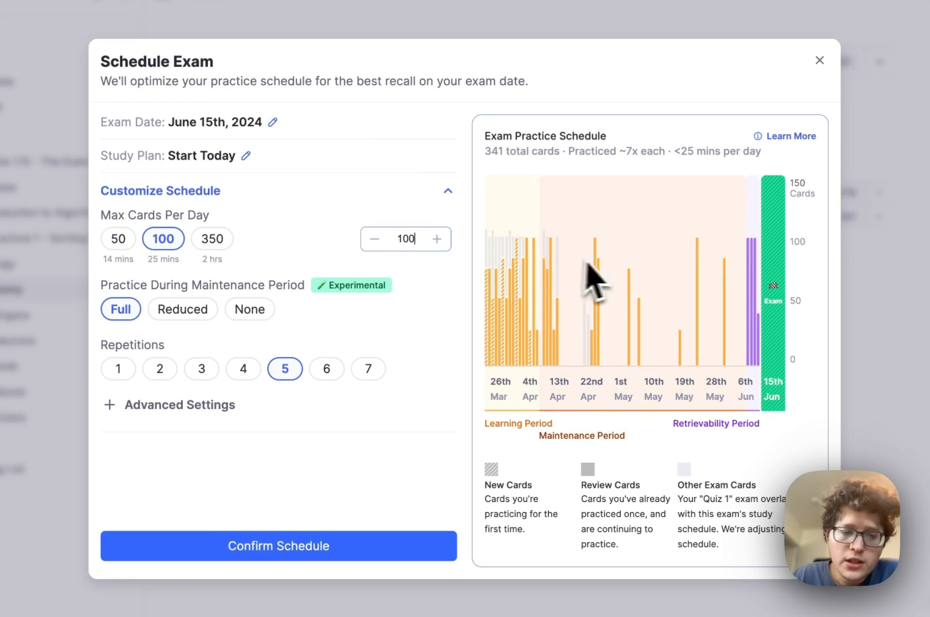
pyautogui.click(214, 240)
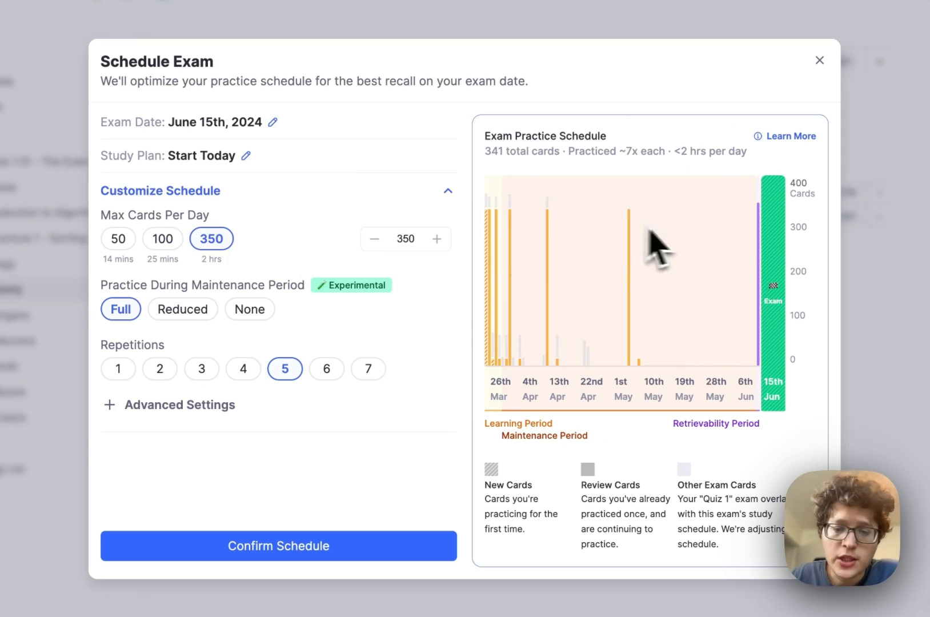
pyautogui.click(119, 239)
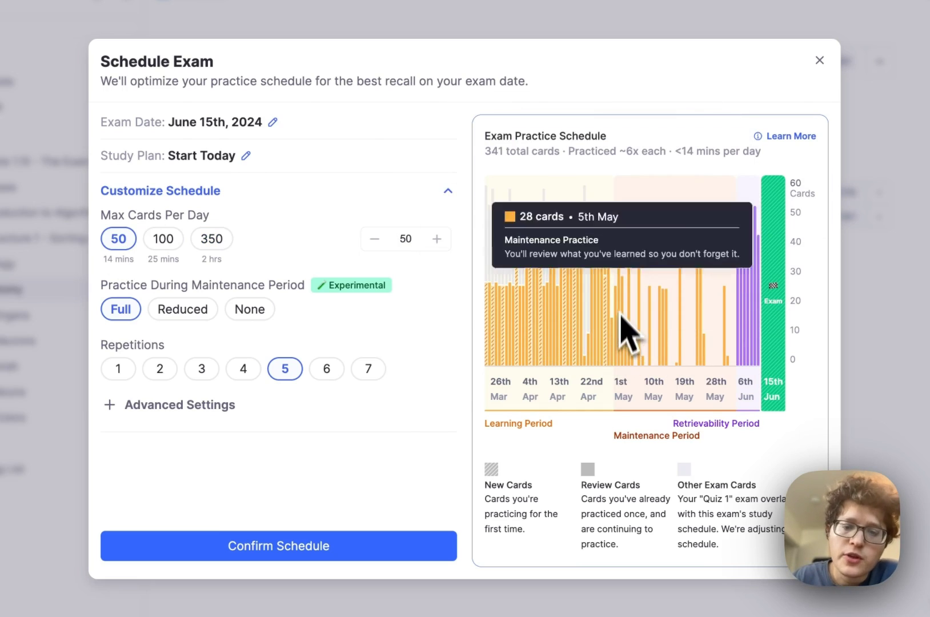
# Switch to Start Later, introducing new cards 1 week before with 350 max cards per day
pyautogui.click(246, 155)
pyautogui.click(249, 445)
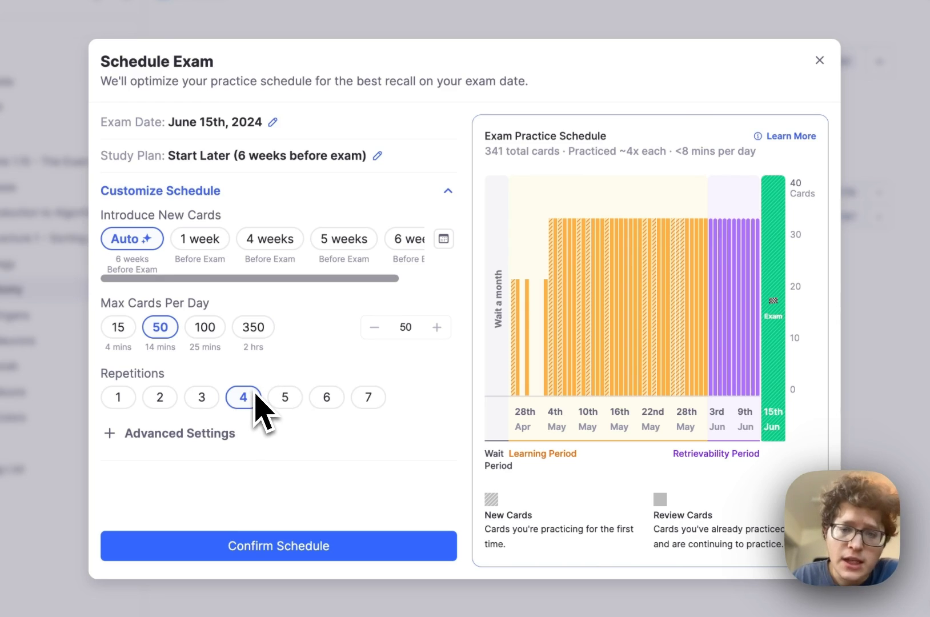
pyautogui.click(202, 242)
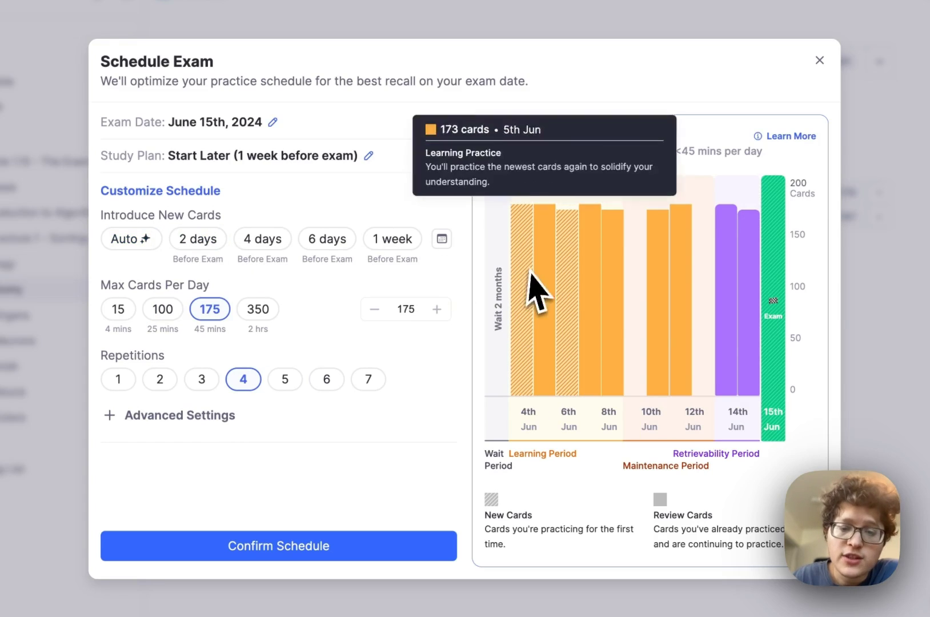
pyautogui.moveTo(686, 309)
pyautogui.click(258, 312)
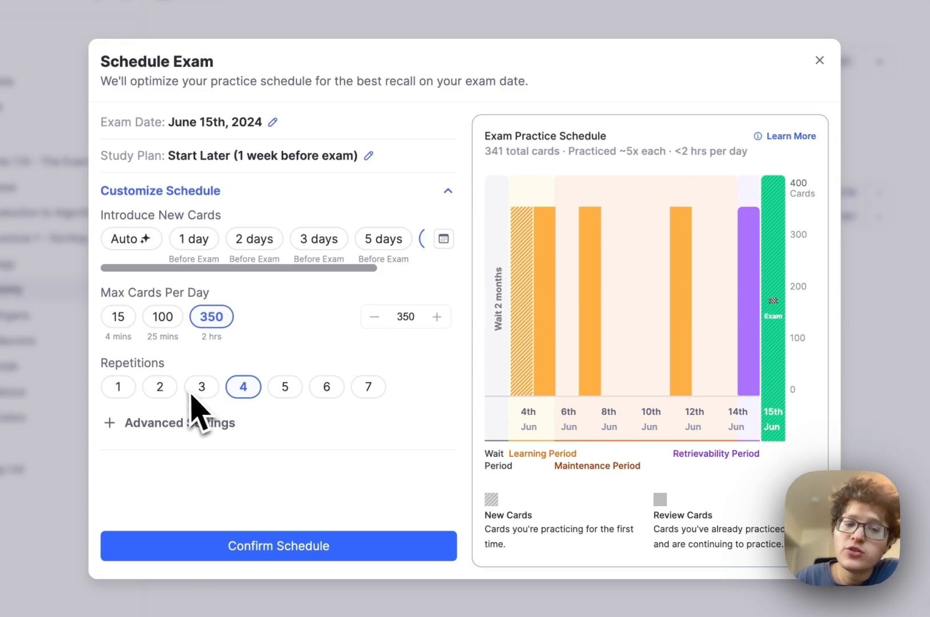
# Set repetitions per card to 5 after trying 2, 3 and 1
pyautogui.click(173, 387)
pyautogui.click(203, 390)
pyautogui.click(120, 390)
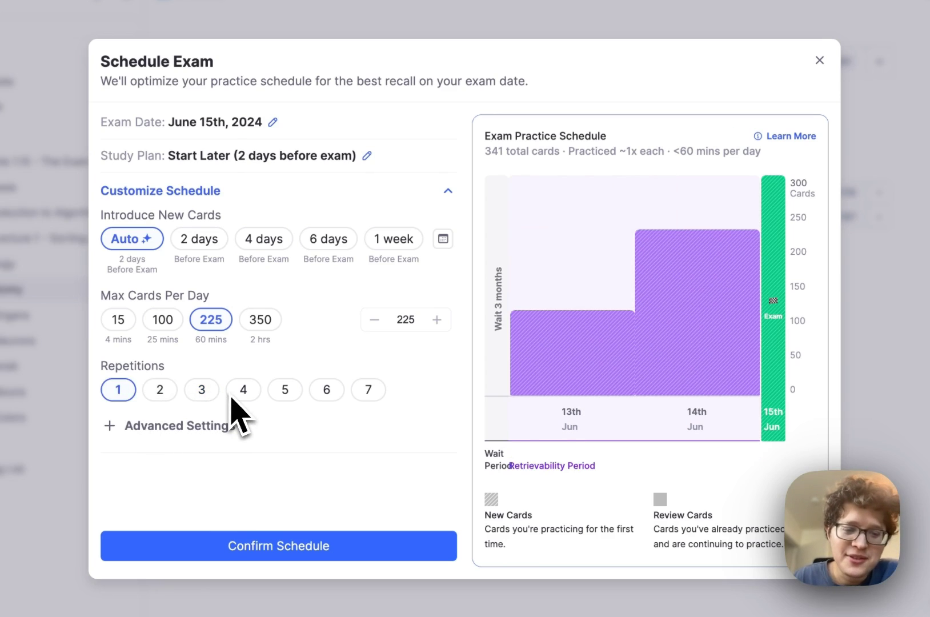
pyautogui.click(282, 390)
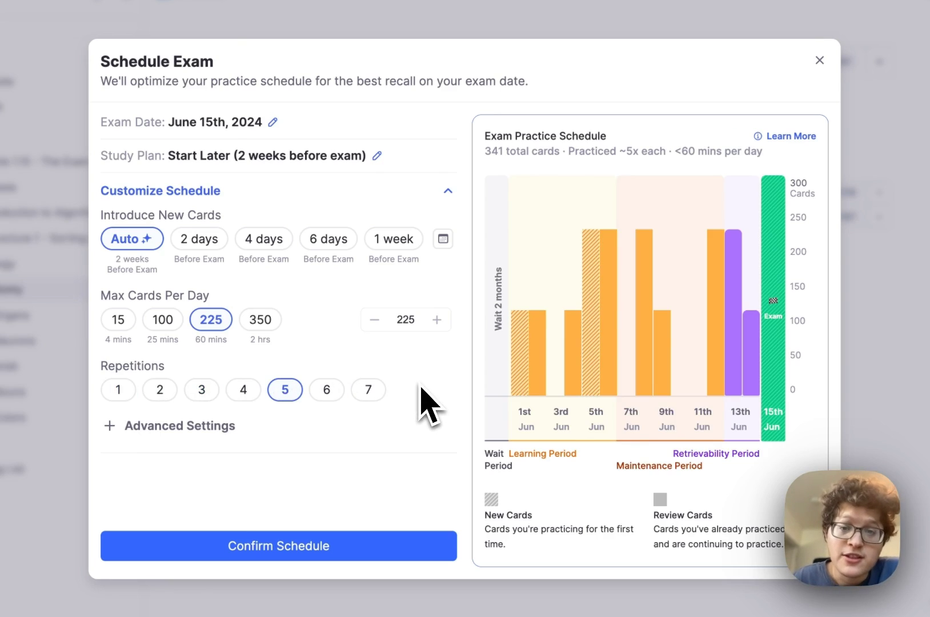
pyautogui.click(375, 157)
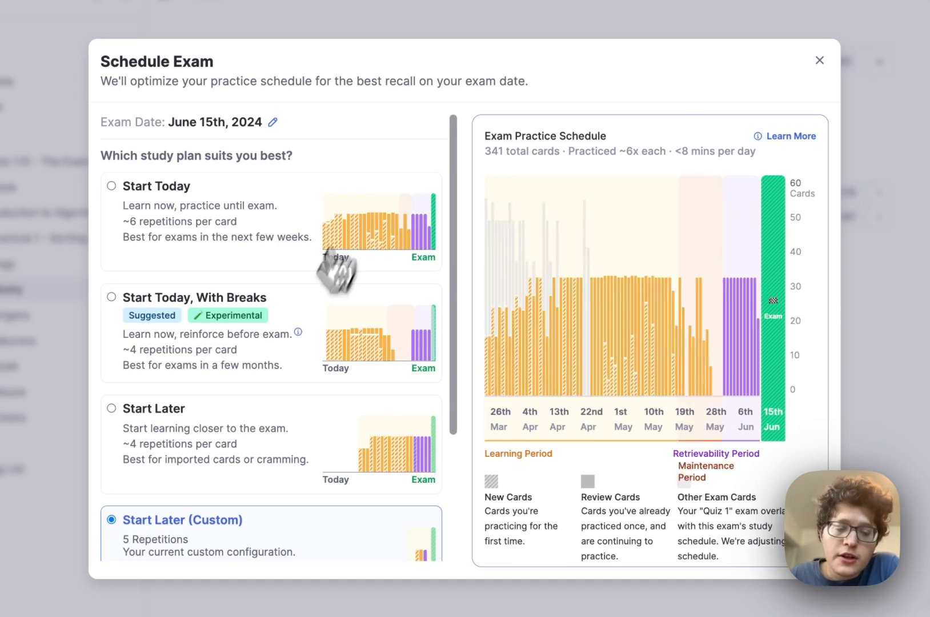
# Switch the plan to Start Today, With Breaks with a 100-card daily limit
pyautogui.click(302, 303)
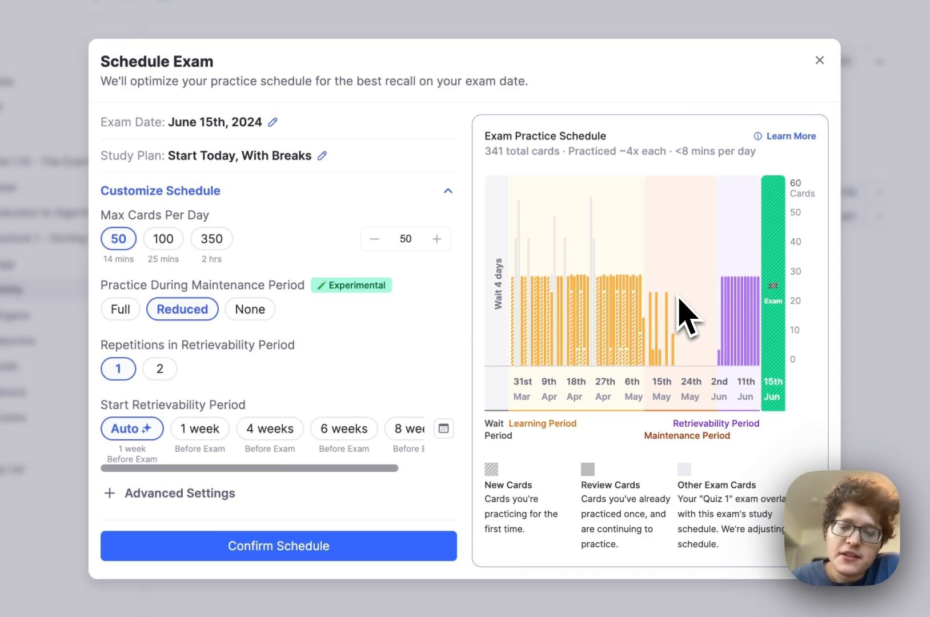
pyautogui.click(172, 240)
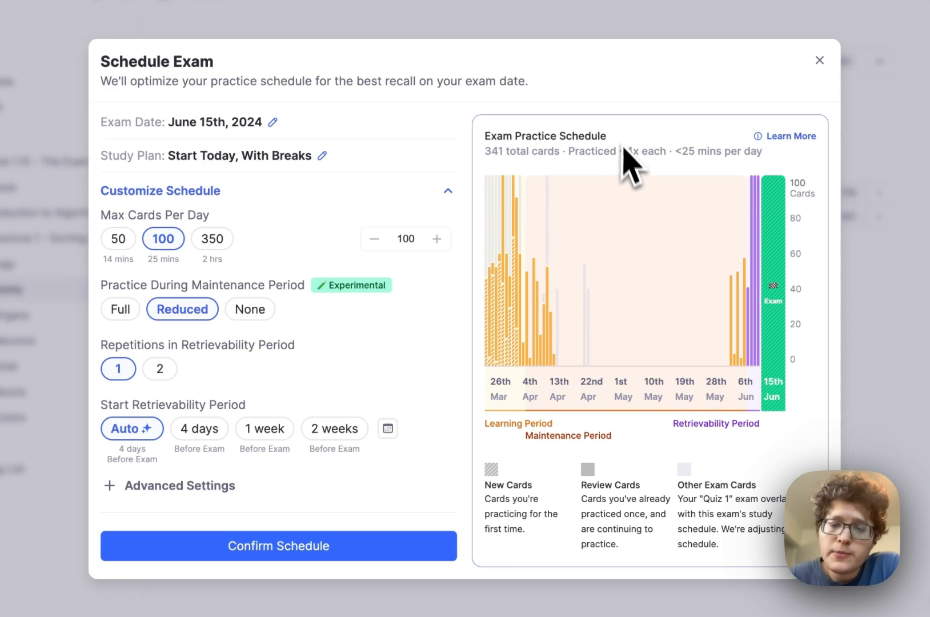
pyautogui.click(322, 155)
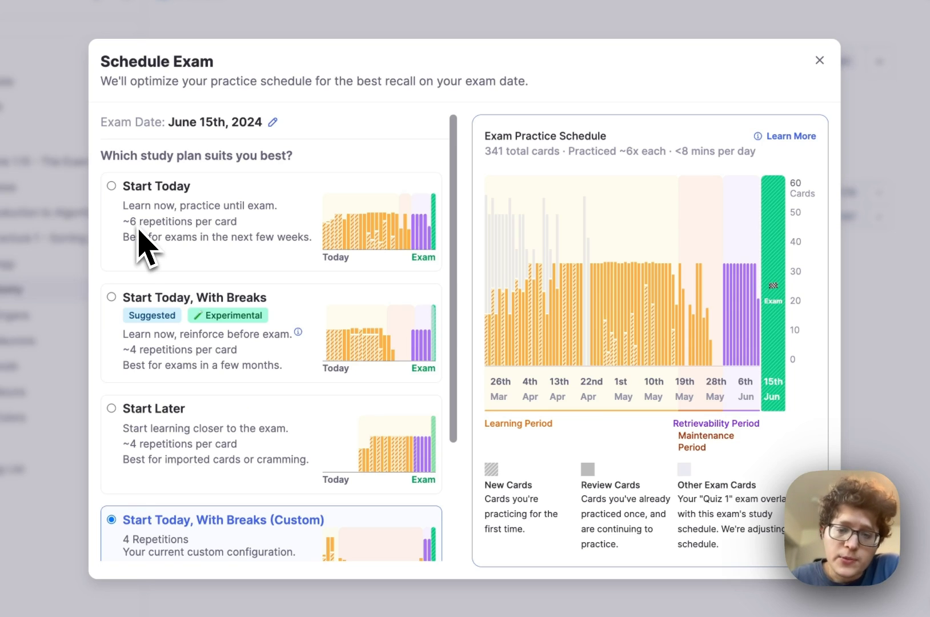
pyautogui.click(193, 322)
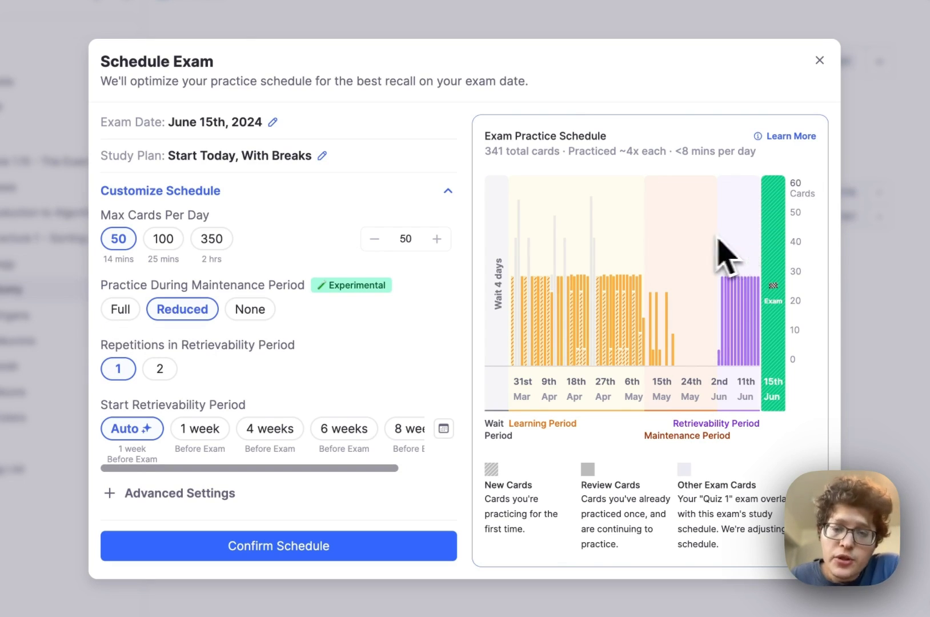
# Set Reduced maintenance practice, 2 retrievability repetitions and 100 max cards per day
pyautogui.click(264, 317)
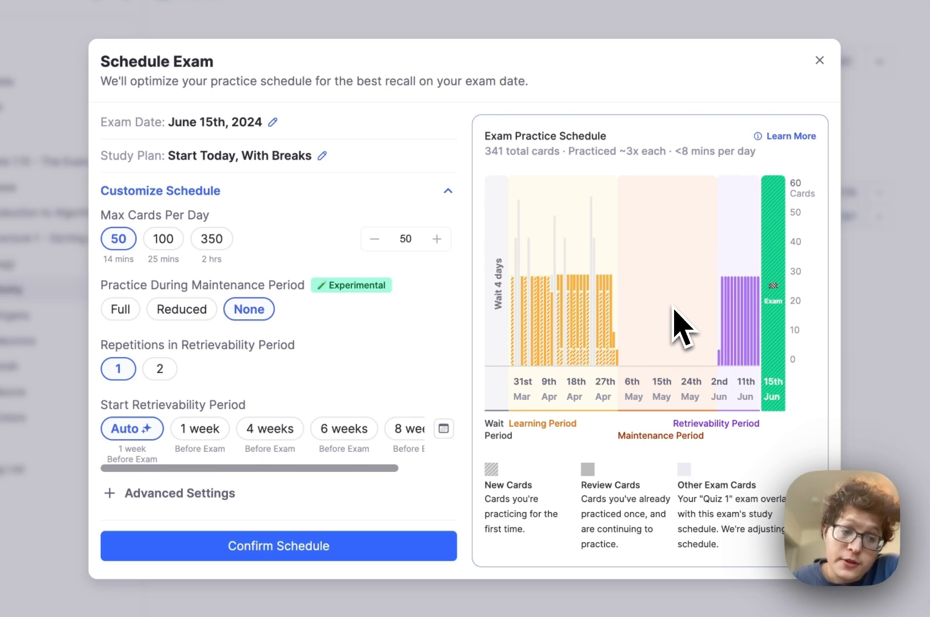
pyautogui.click(163, 239)
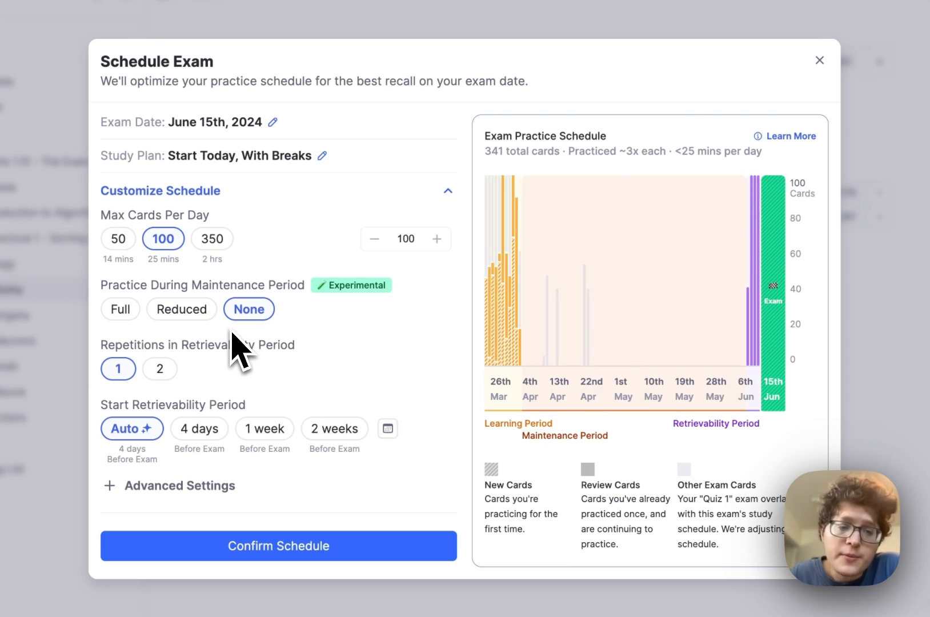
pyautogui.click(188, 309)
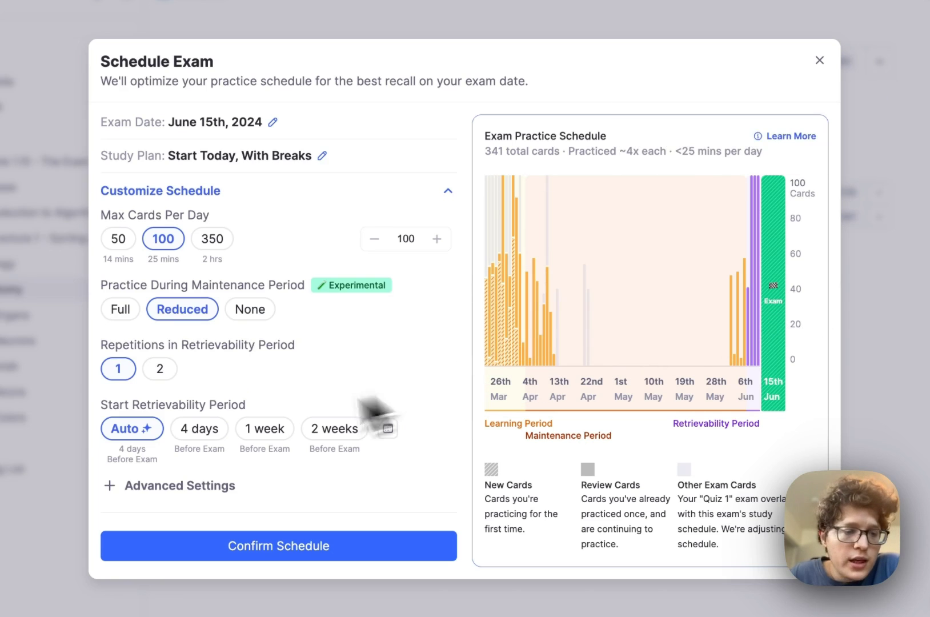
pyautogui.click(160, 369)
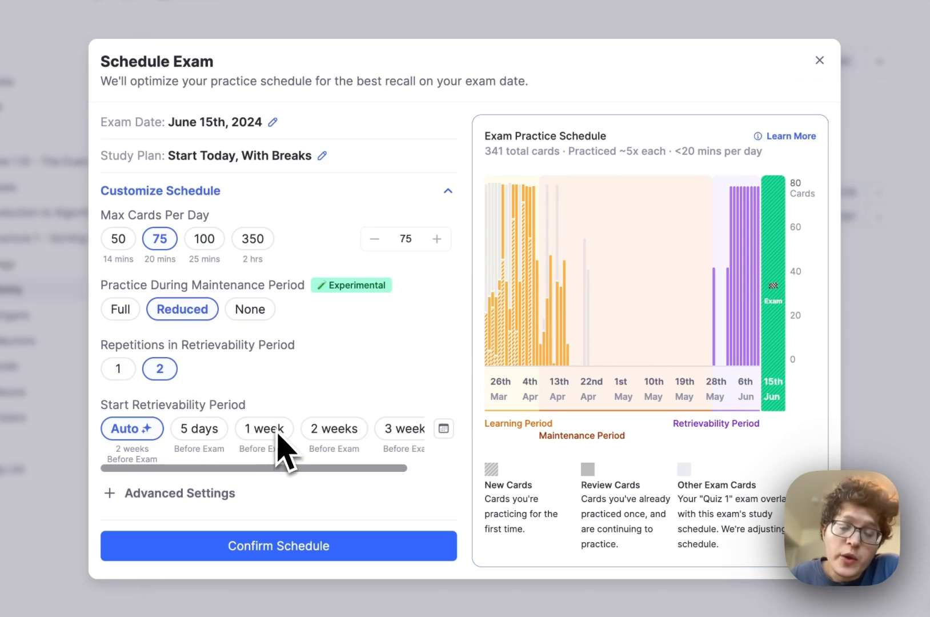
pyautogui.click(326, 440)
# Limit new cards to 50 per day in Advanced Settings
pyautogui.click(238, 462)
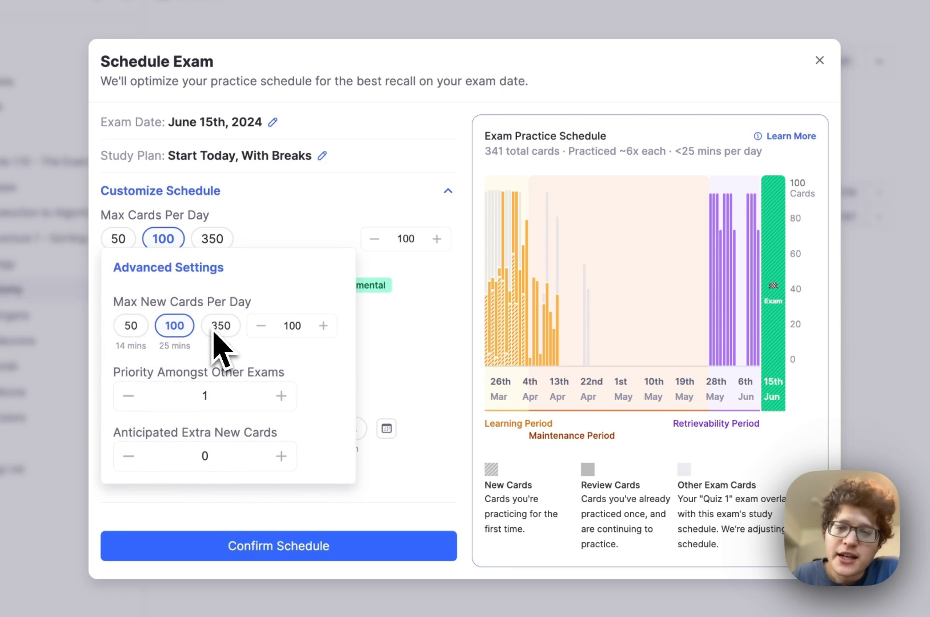
pyautogui.click(131, 327)
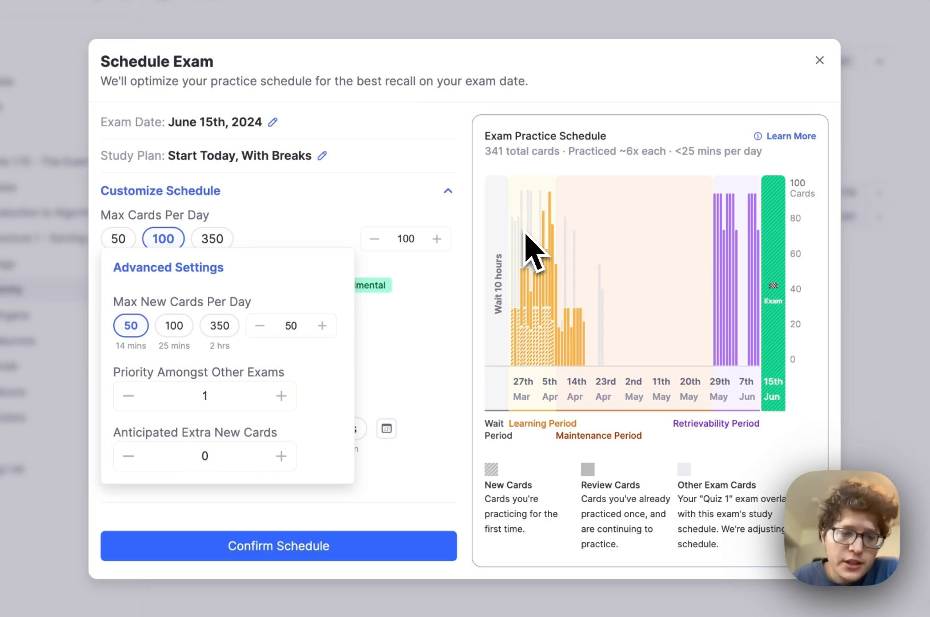
pyautogui.click(217, 222)
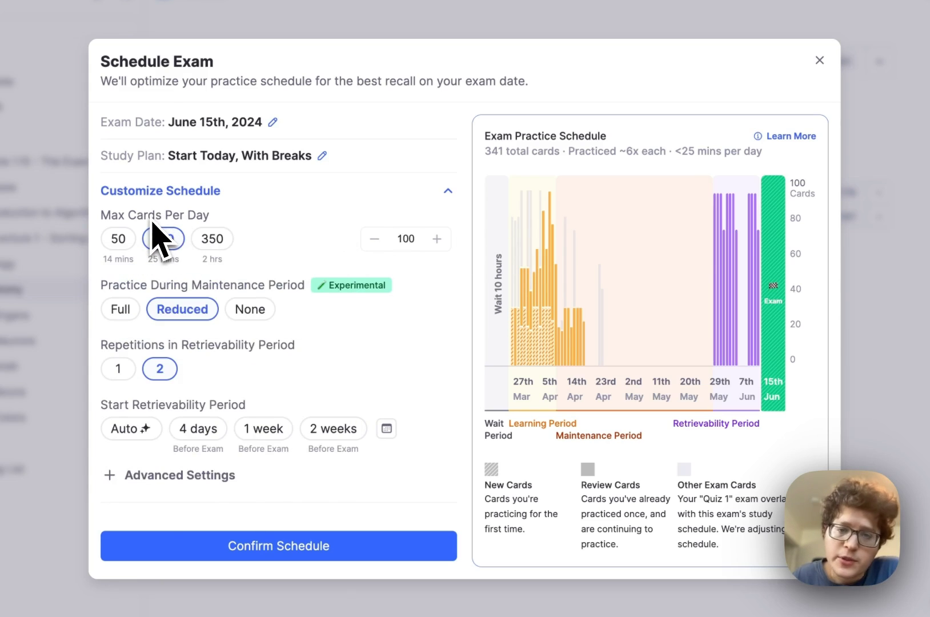
# Raise Anticipated Extra New Cards to 40 in Advanced Settings
pyautogui.click(171, 476)
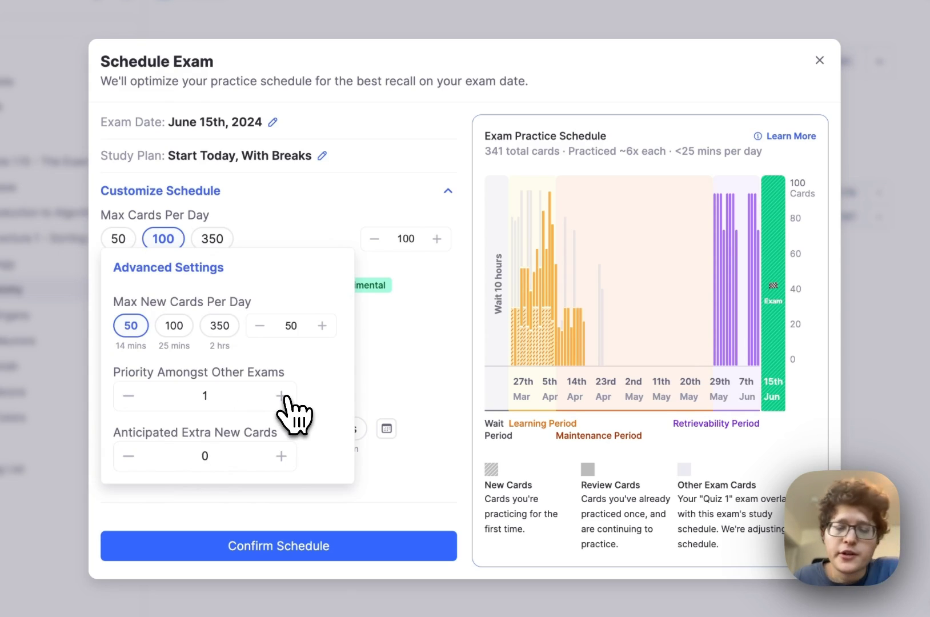
pyautogui.click(127, 400)
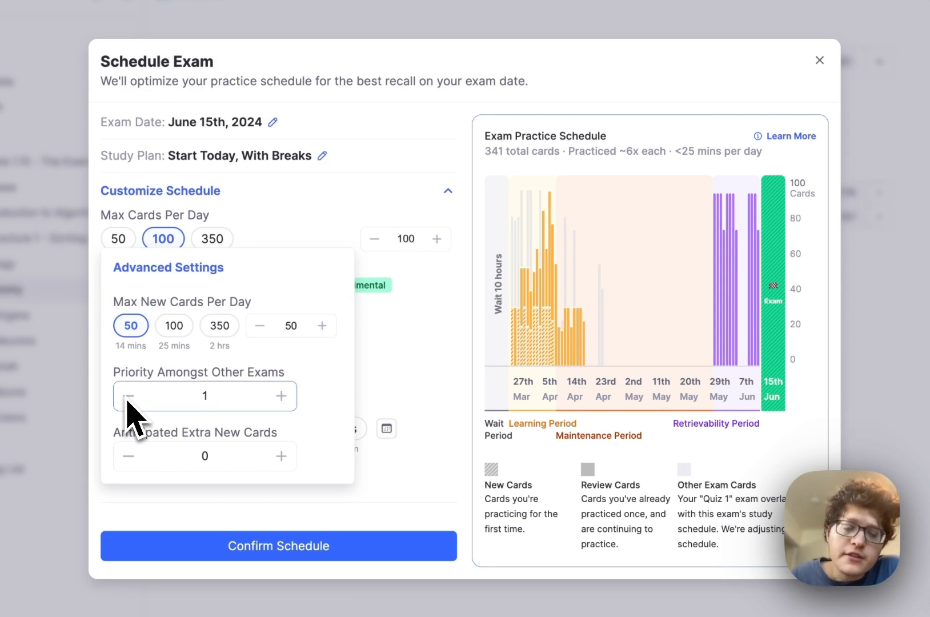
pyautogui.click(281, 456)
pyautogui.click(281, 455)
pyautogui.click(281, 456)
pyautogui.click(281, 456)
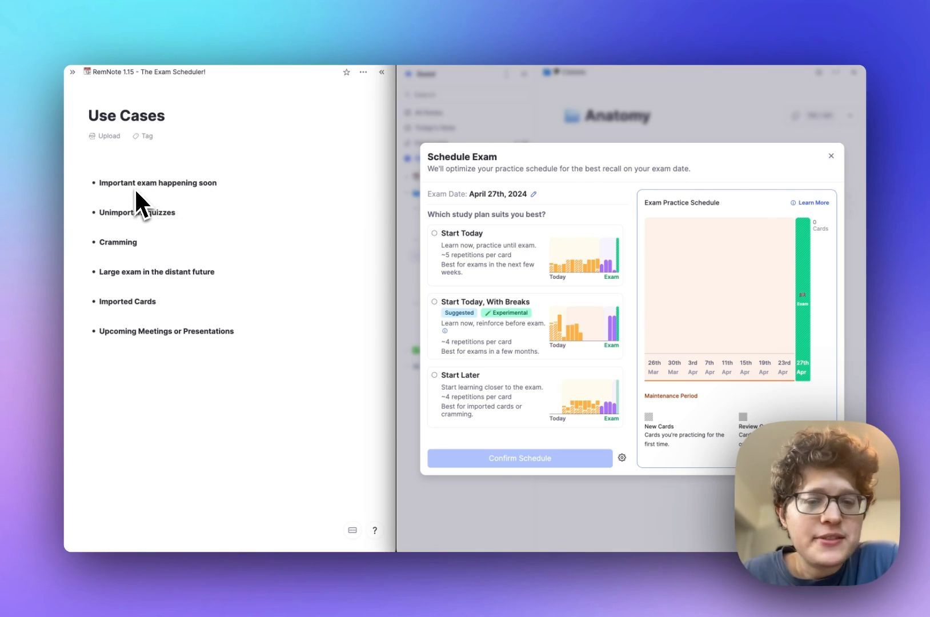
# Move the April 27 exam from Start Today to Start Later with new cards introduced 5 days prior
pyautogui.click(446, 239)
pyautogui.click(519, 217)
pyautogui.moveTo(695, 291)
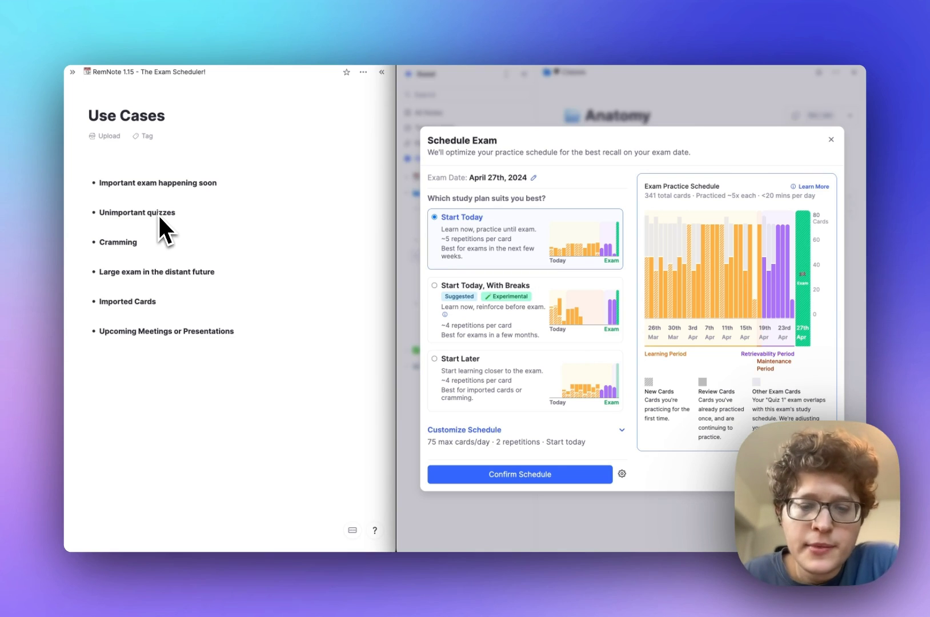
pyautogui.click(484, 381)
pyautogui.click(621, 237)
pyautogui.click(486, 268)
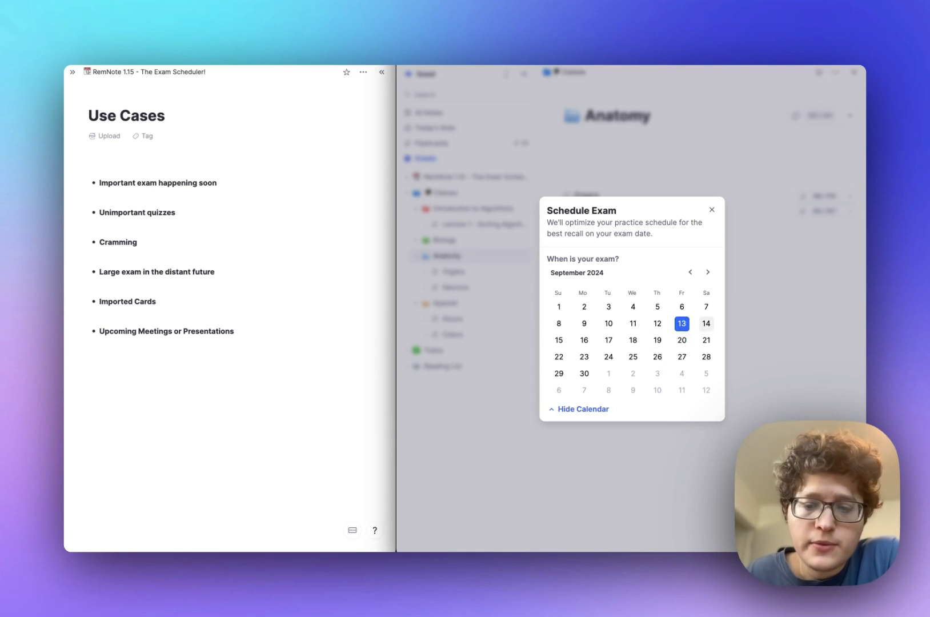
# Date the exam September 14, 2024, review its study plan choices, then close the dialog
pyautogui.click(705, 324)
pyautogui.click(575, 216)
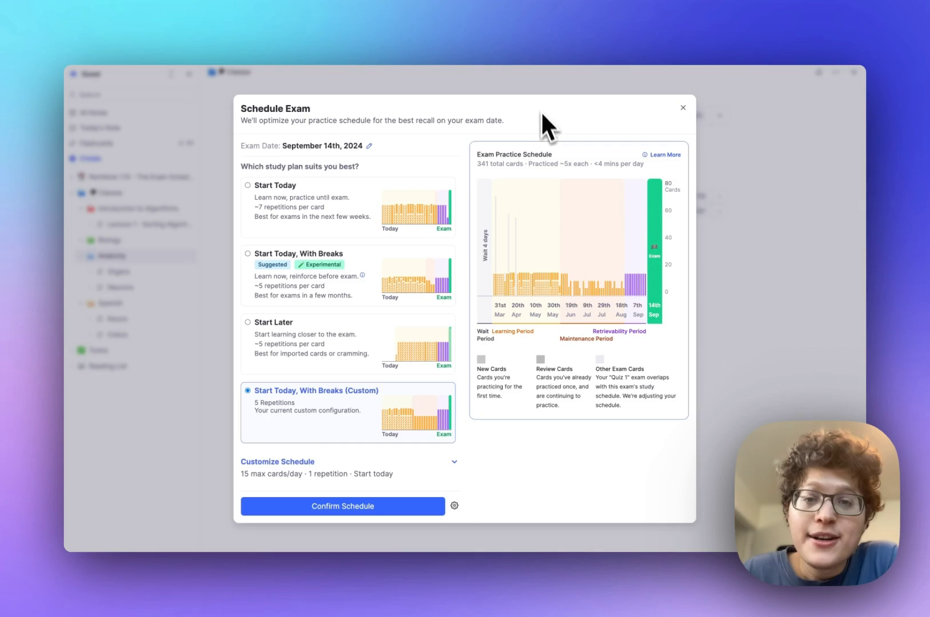
pyautogui.press('Escape')
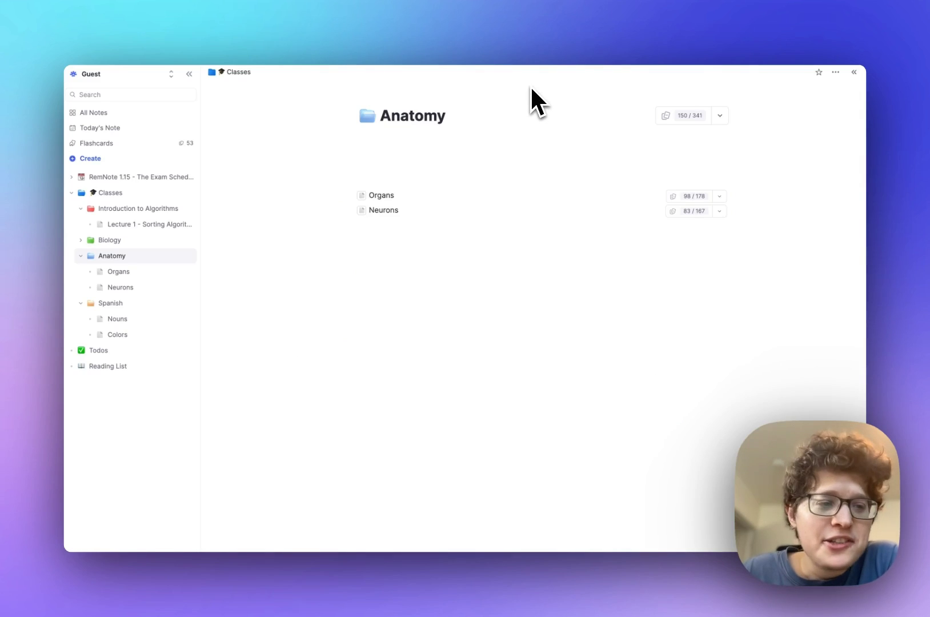
# Open the practice menu beside the Anatomy folder's flashcard counter
pyautogui.click(720, 116)
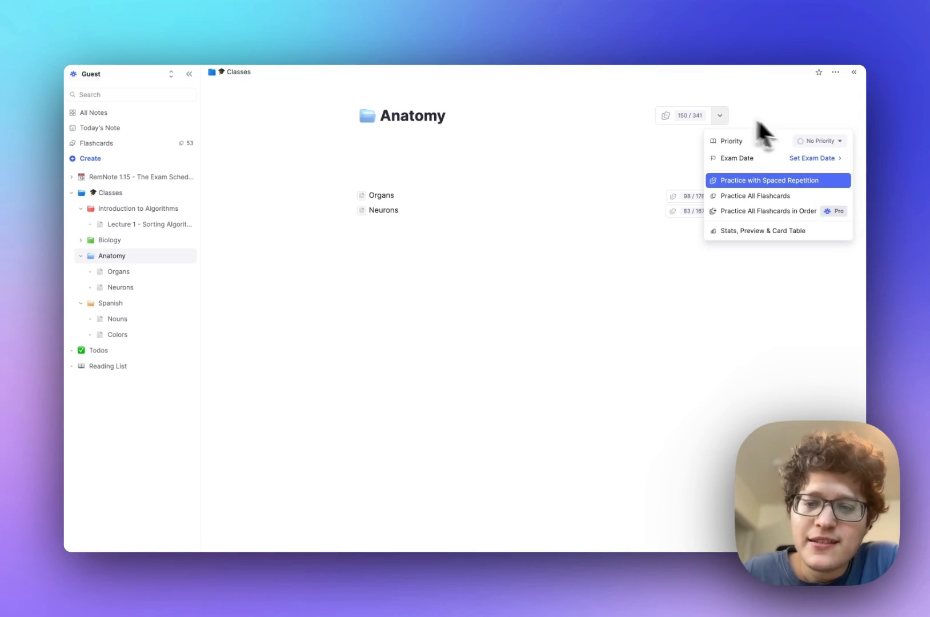